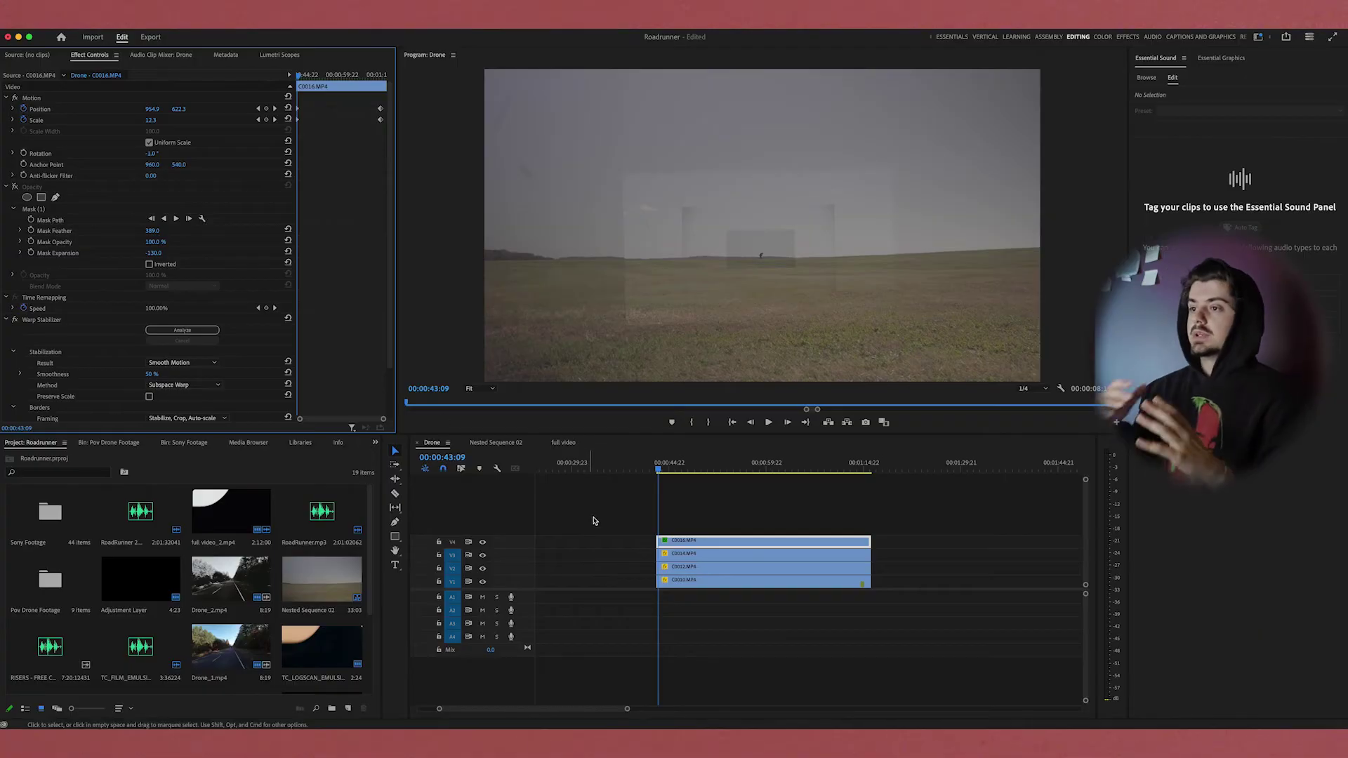
Step: Toggle track outputs V1–V4 to inspect each layer, leaving V3 and V2 hidden
click(483, 542)
click(482, 555)
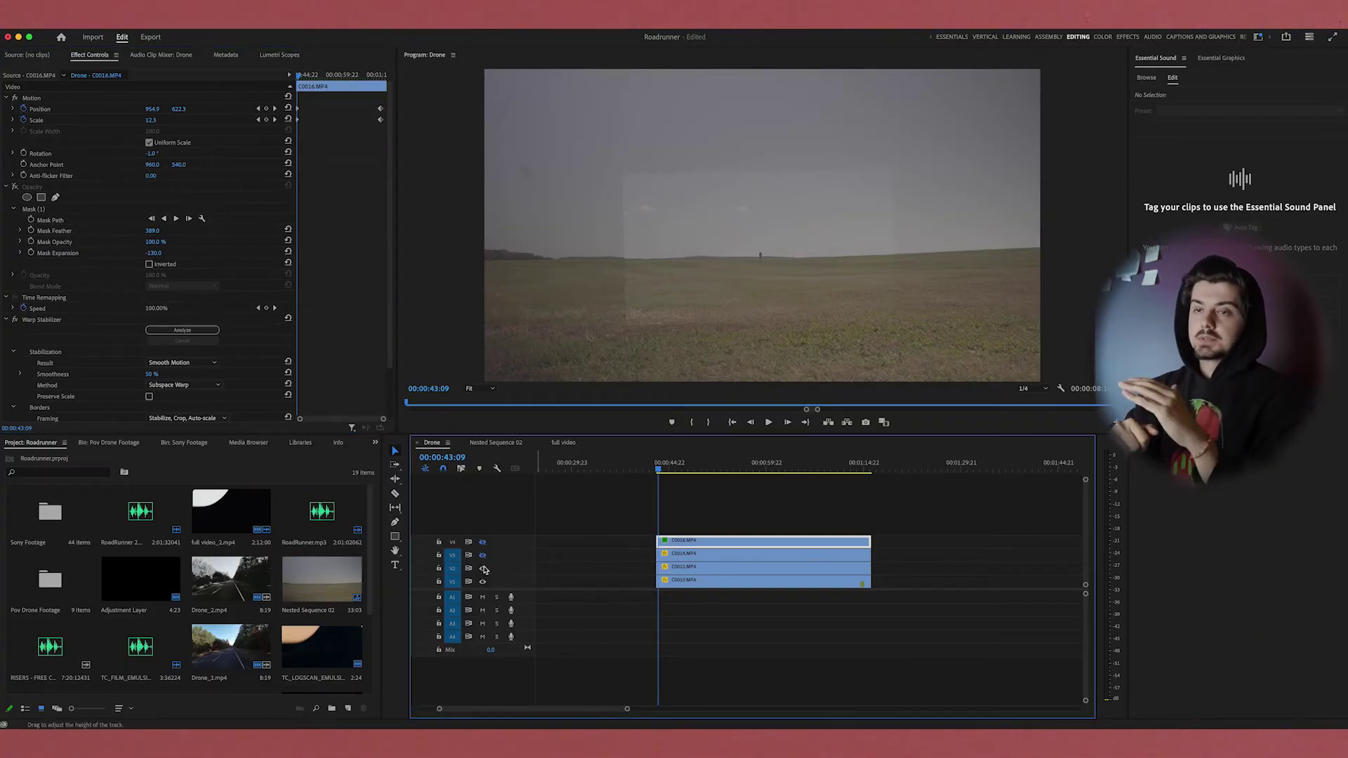
click(482, 582)
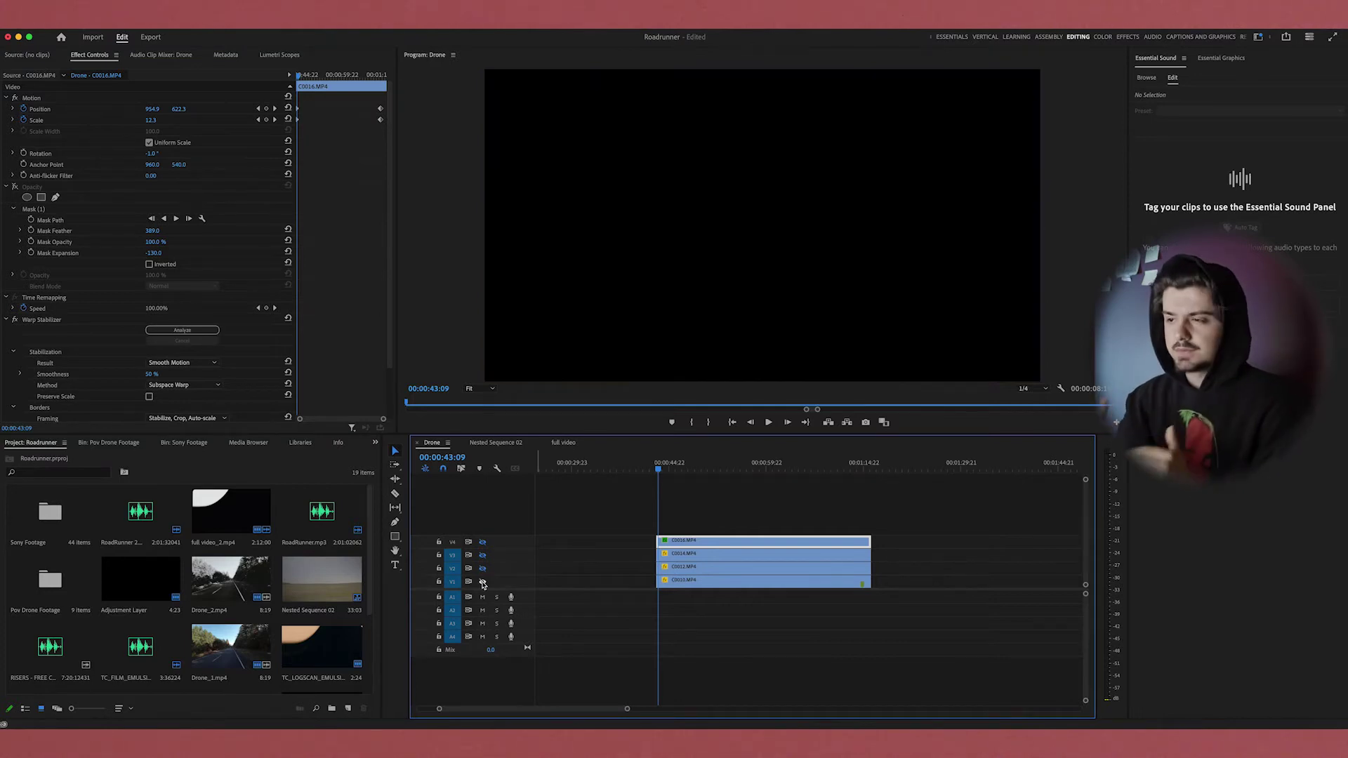
click(482, 569)
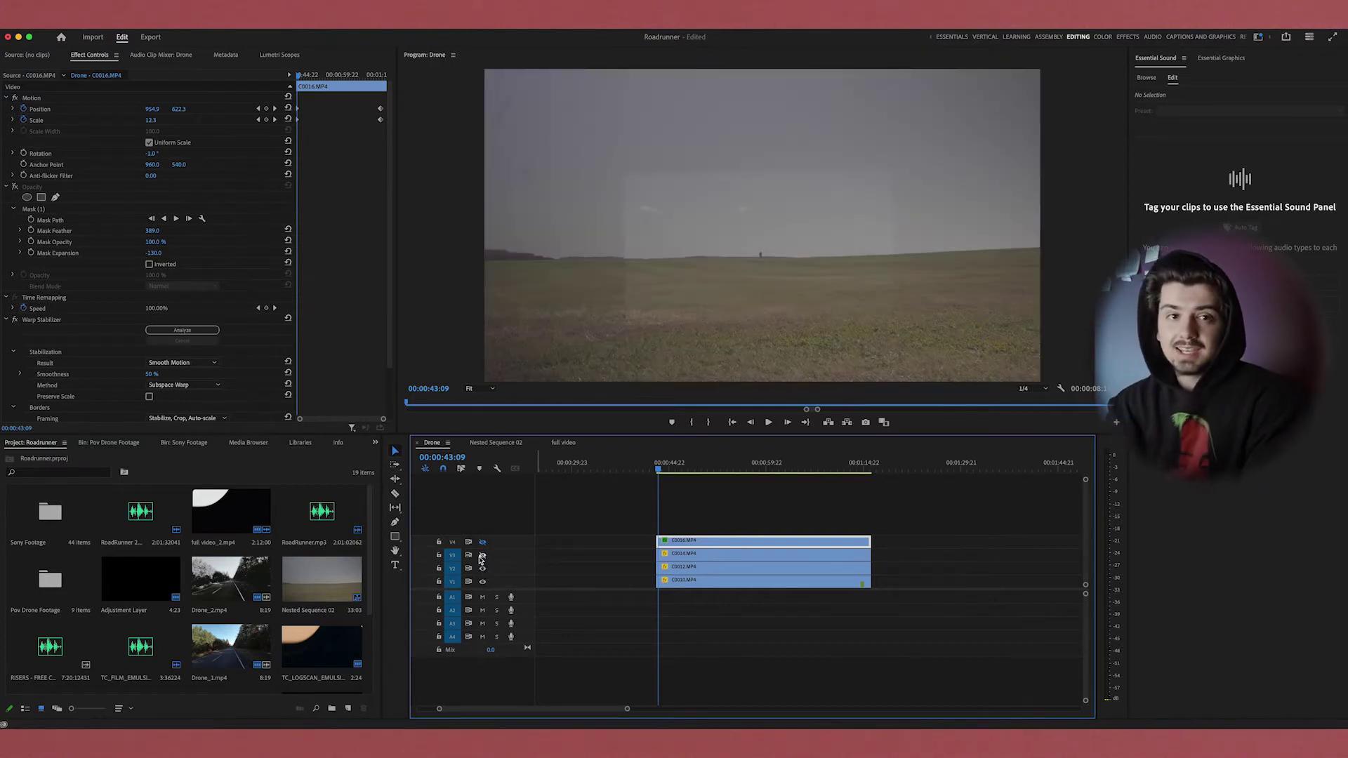
click(482, 542)
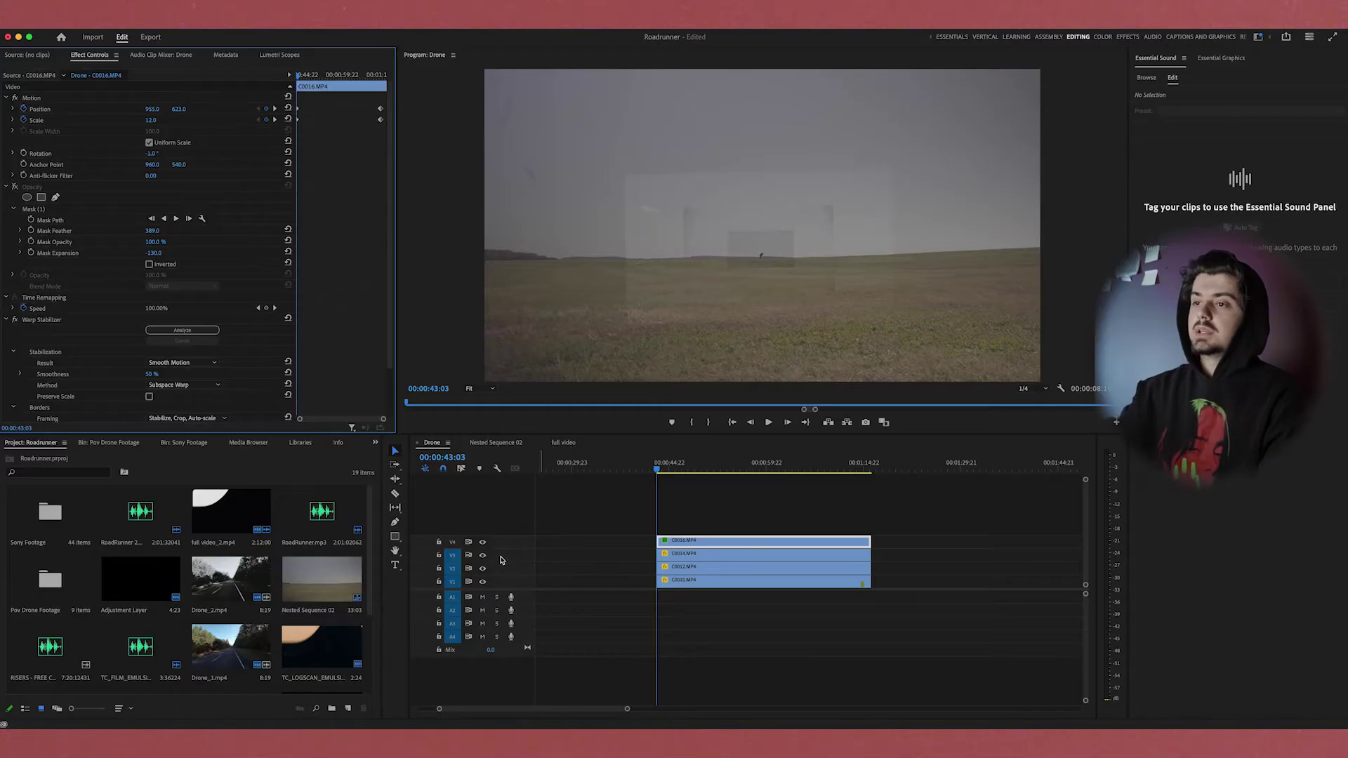
click(482, 554)
click(482, 568)
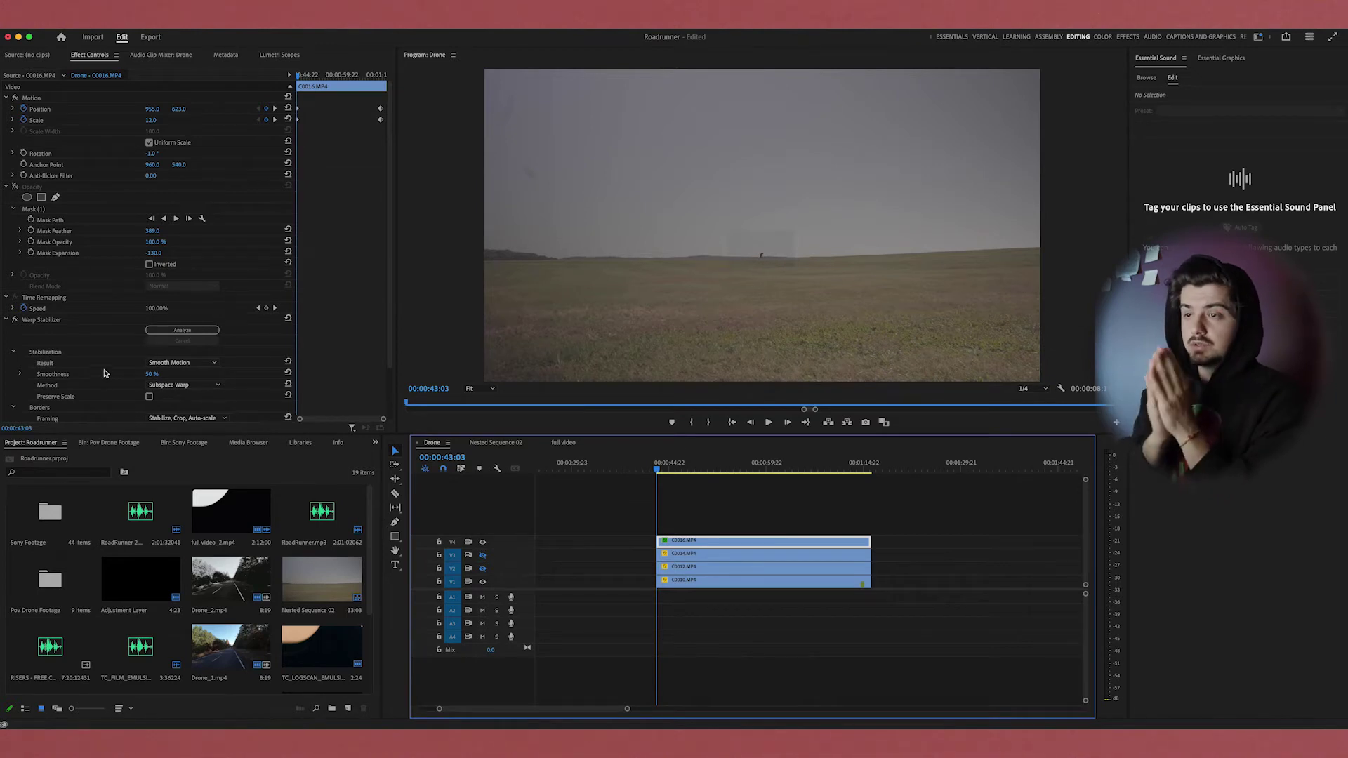
Step: Switch the V4 clip's Opacity effect on and off repeatedly to compare the mask
click(15, 188)
click(14, 187)
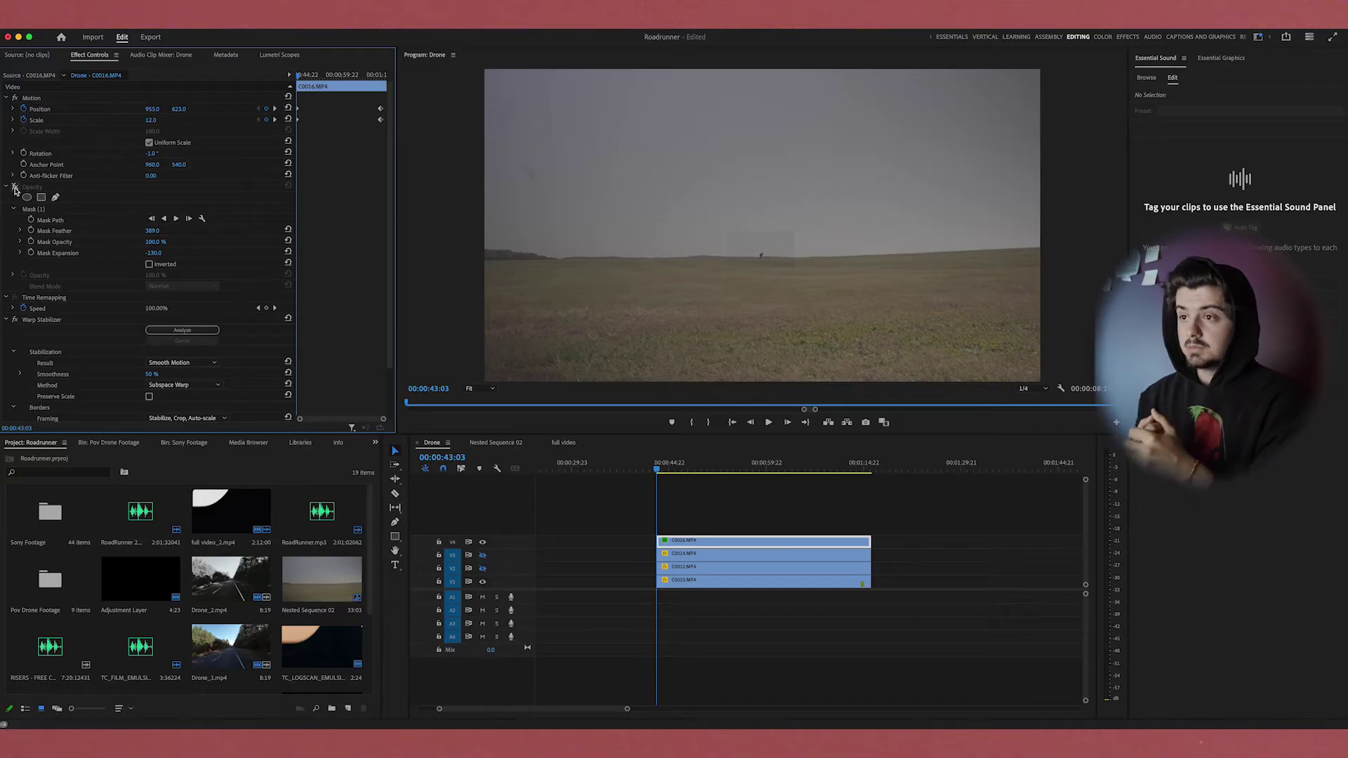
click(14, 187)
click(15, 188)
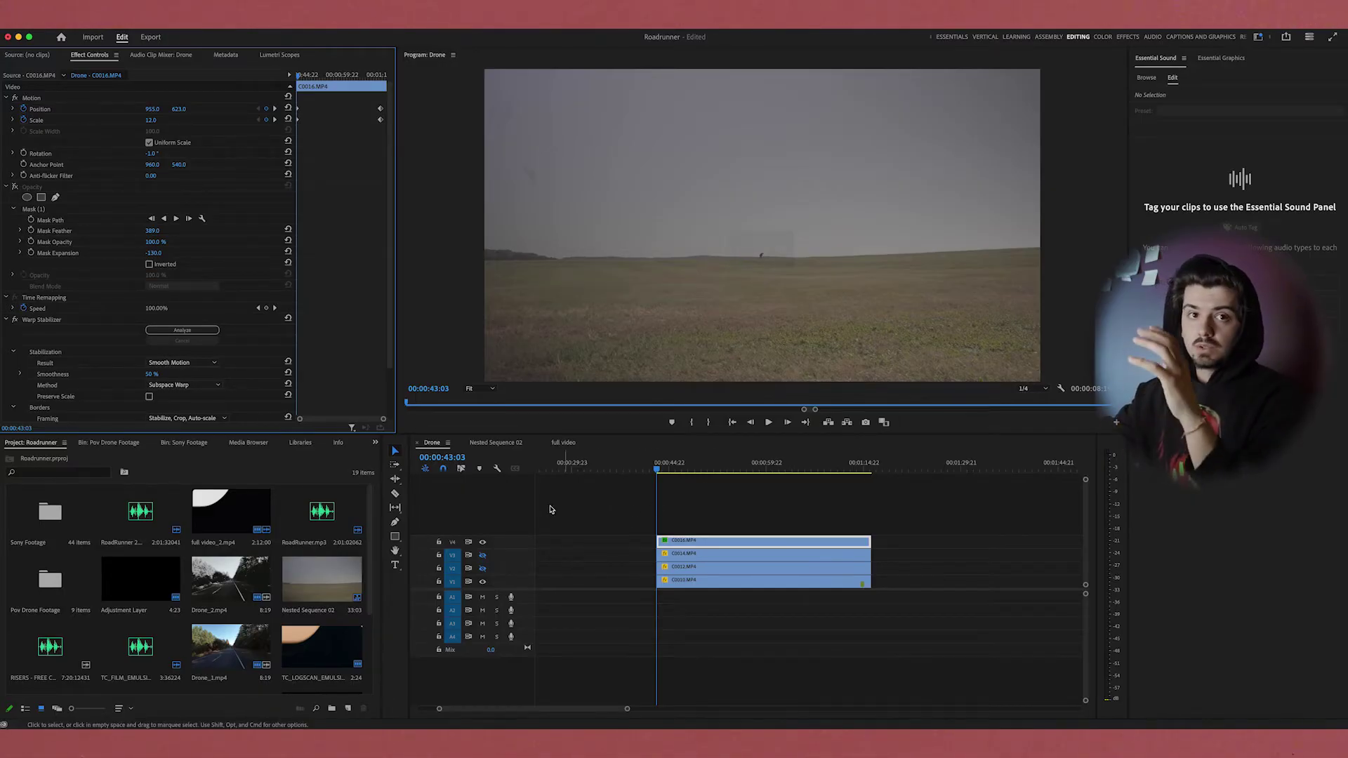
click(15, 188)
click(14, 188)
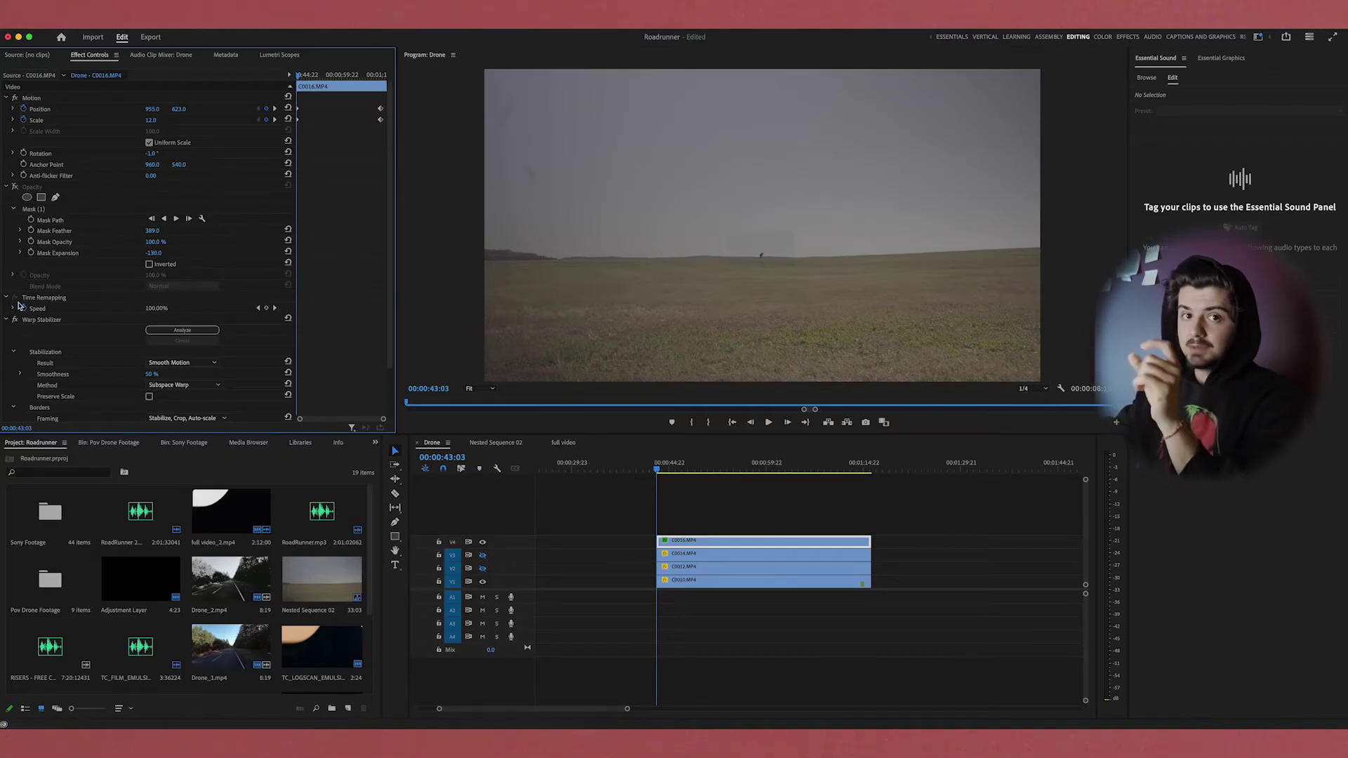
click(483, 544)
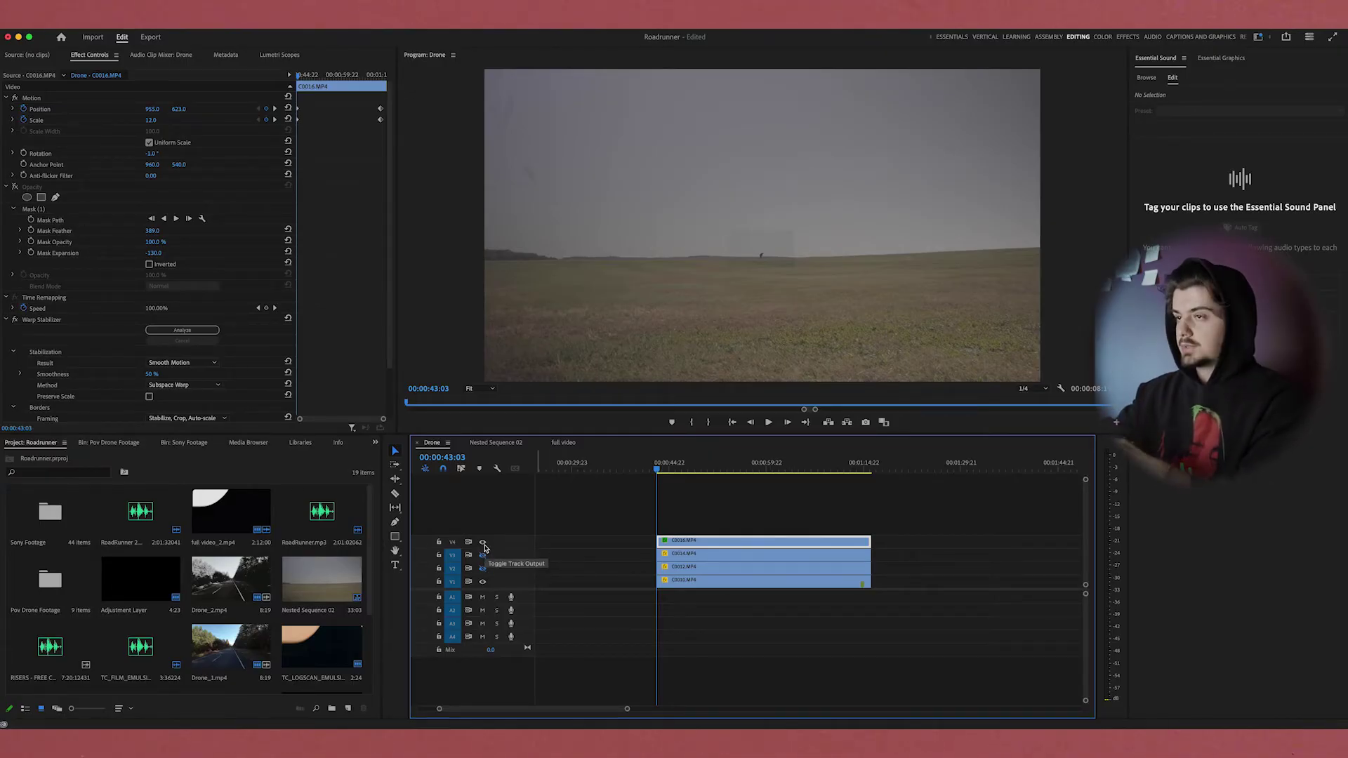
Step: Hide V4 and show the V3 clip's ellipse opacity mask outline
click(482, 542)
click(695, 554)
click(62, 188)
click(62, 188)
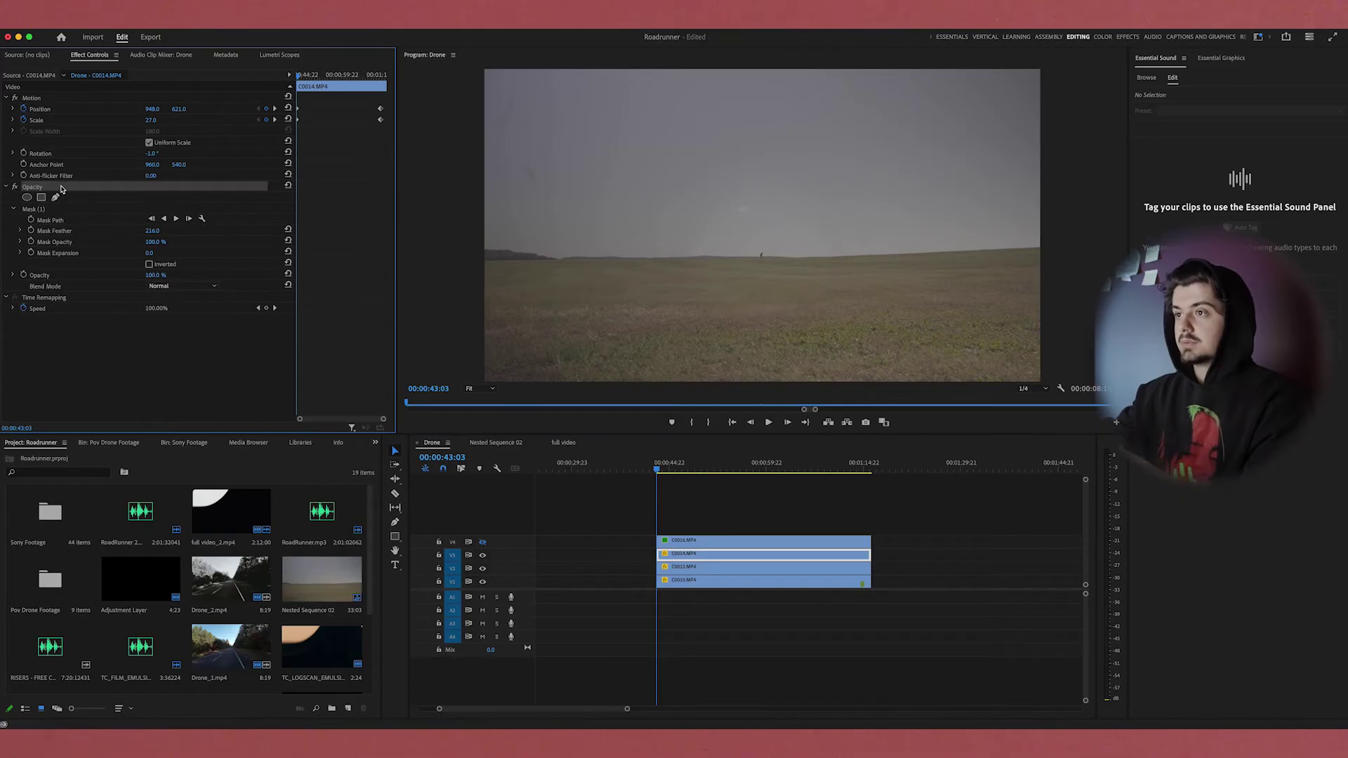
click(73, 210)
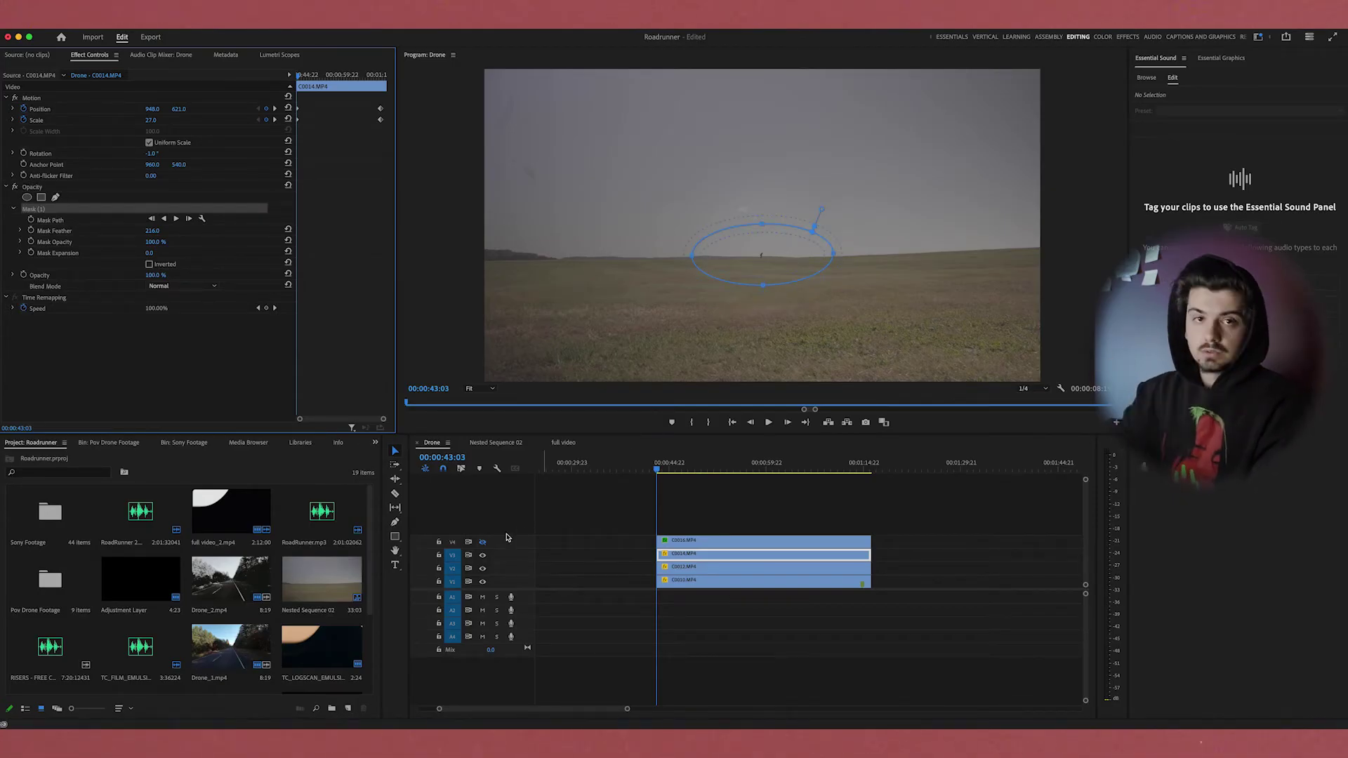
Step: Show V4 again, re-enable its clip's Opacity, and select Mask (1)
click(483, 543)
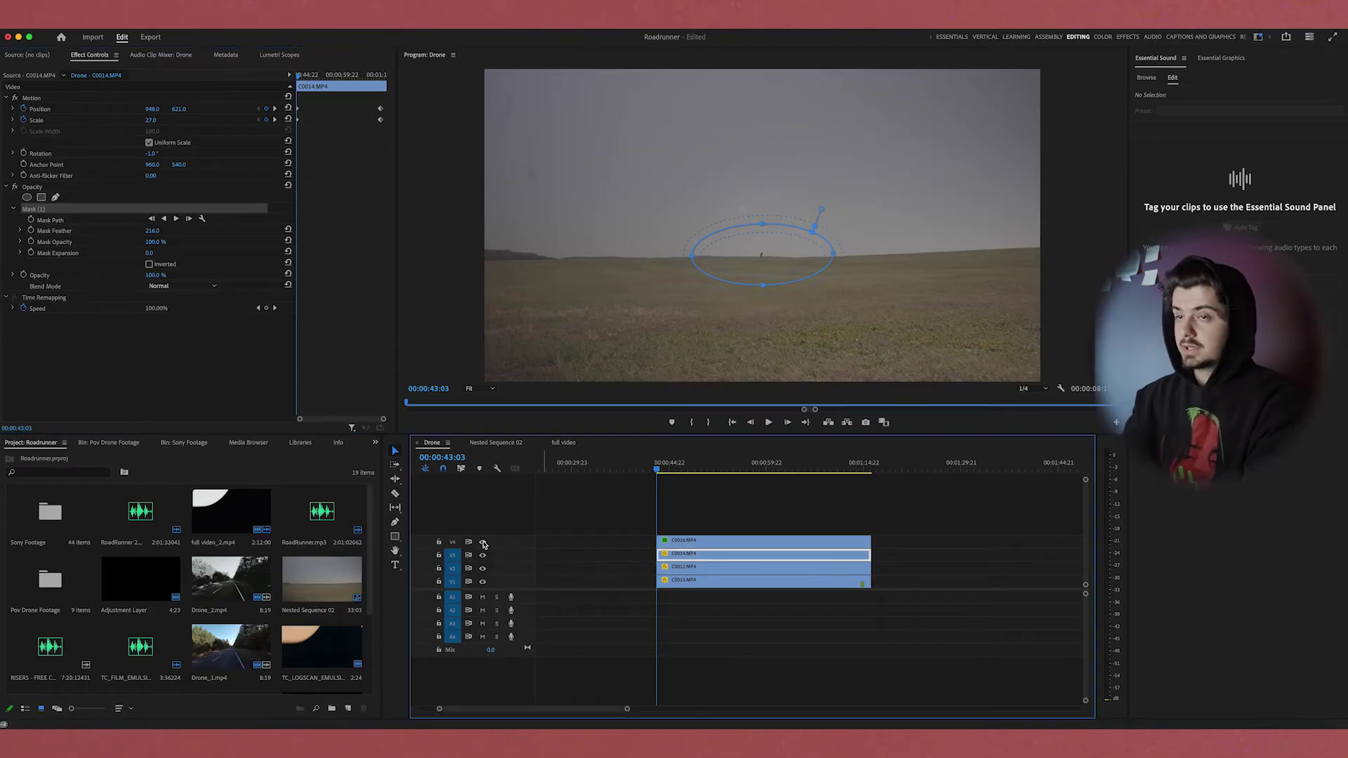
click(737, 541)
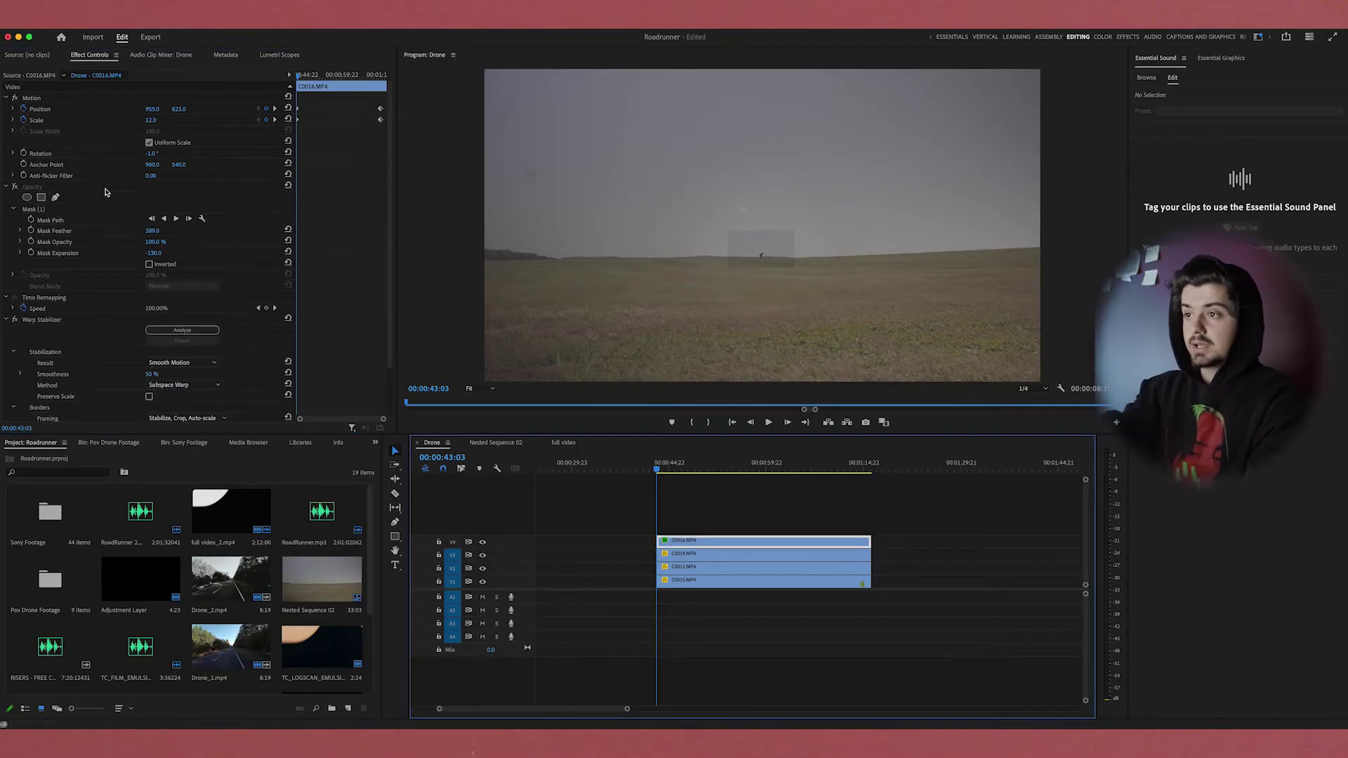
click(14, 187)
click(72, 210)
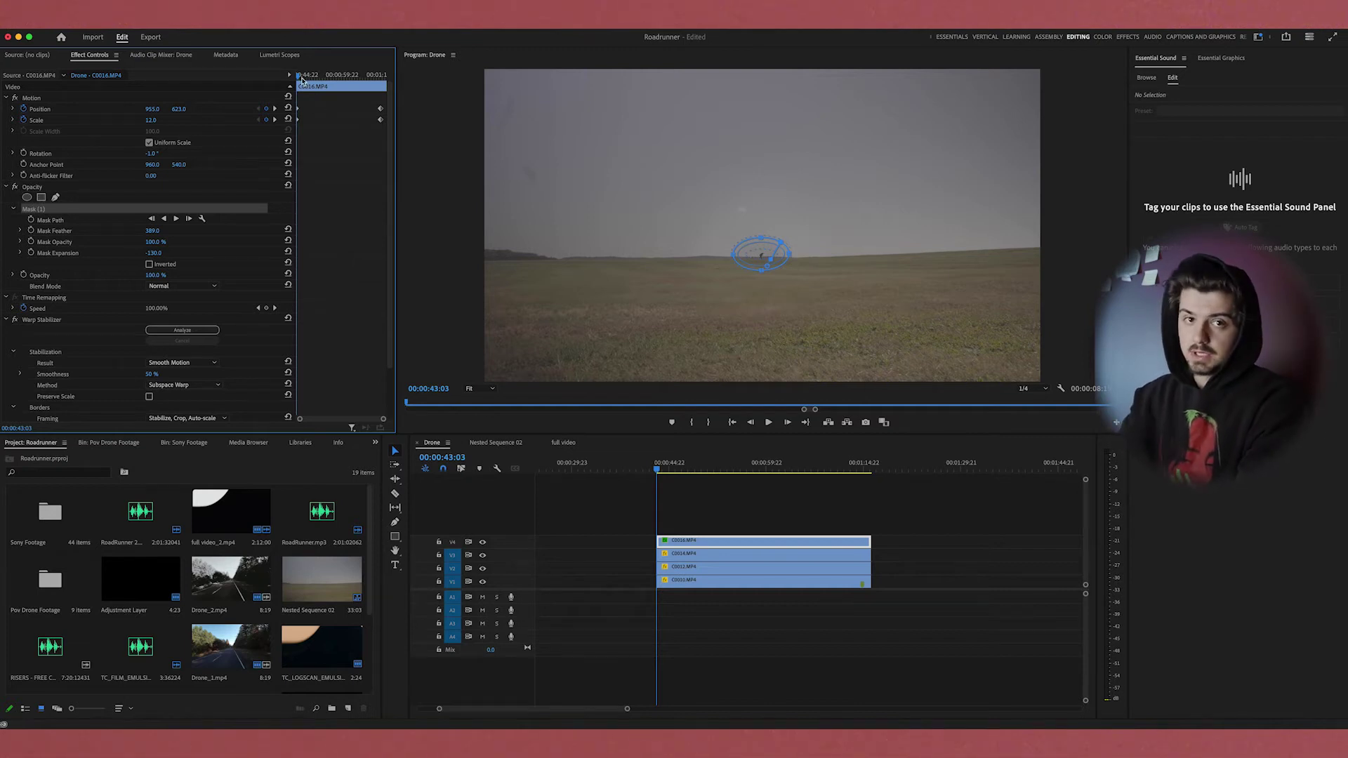
Step: Move the playhead ahead to 00:00:51:09, hide V3, and briefly hide V1 to check the masked clip
drag(300, 79, 379, 82)
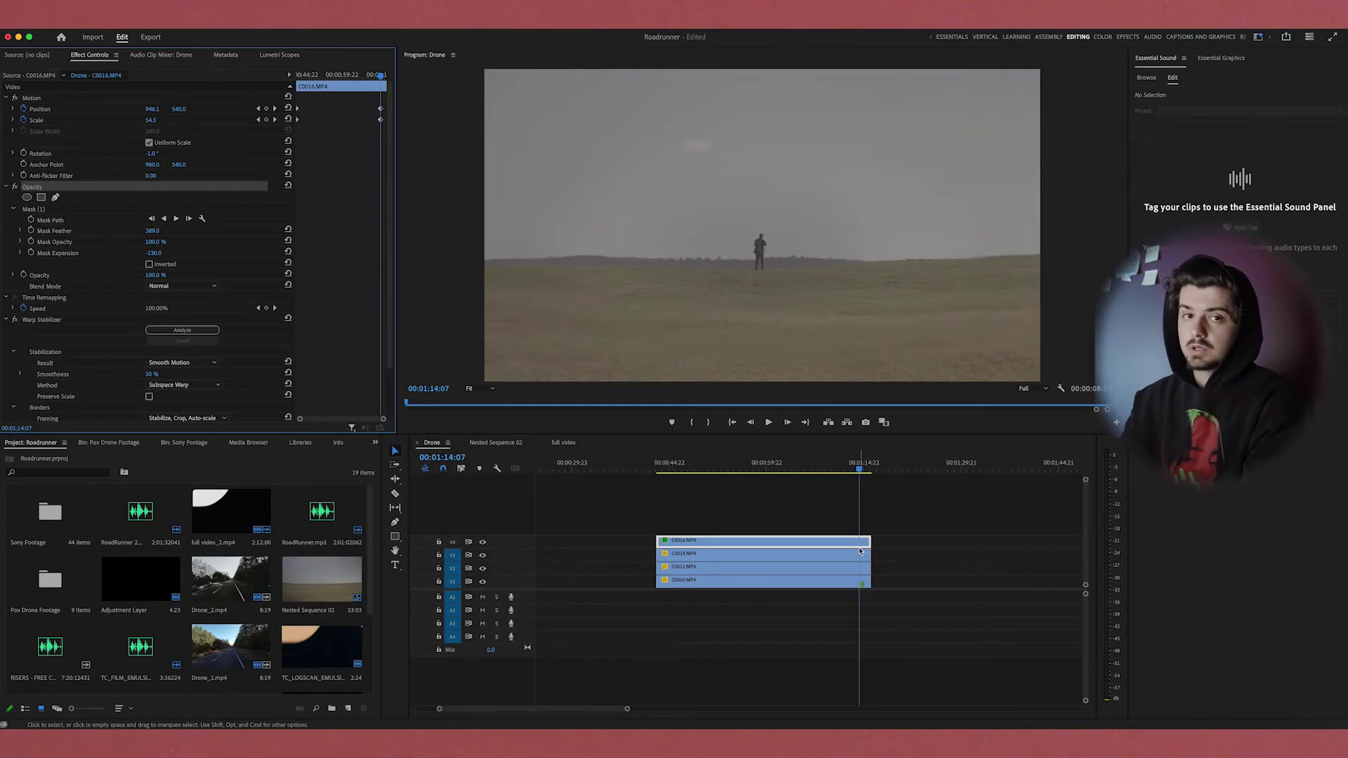
click(482, 556)
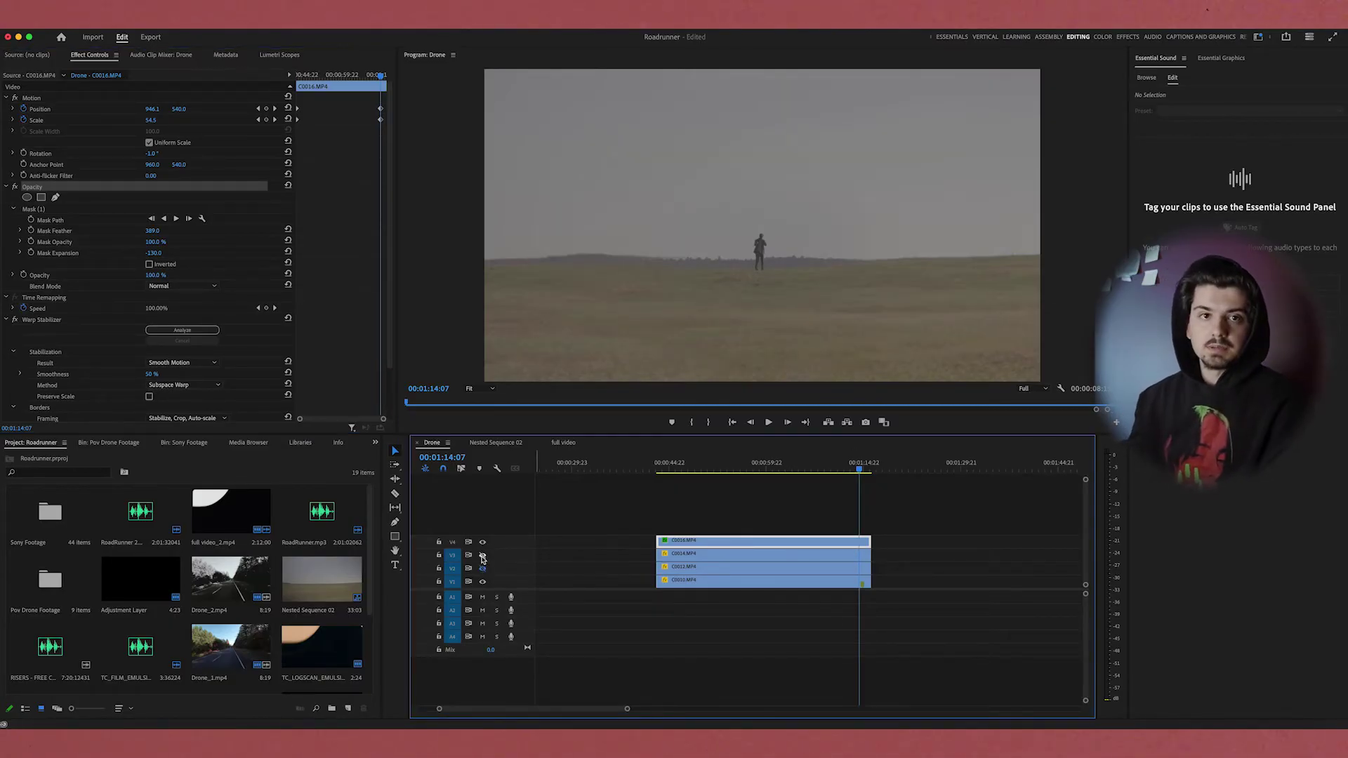
click(483, 582)
click(483, 582)
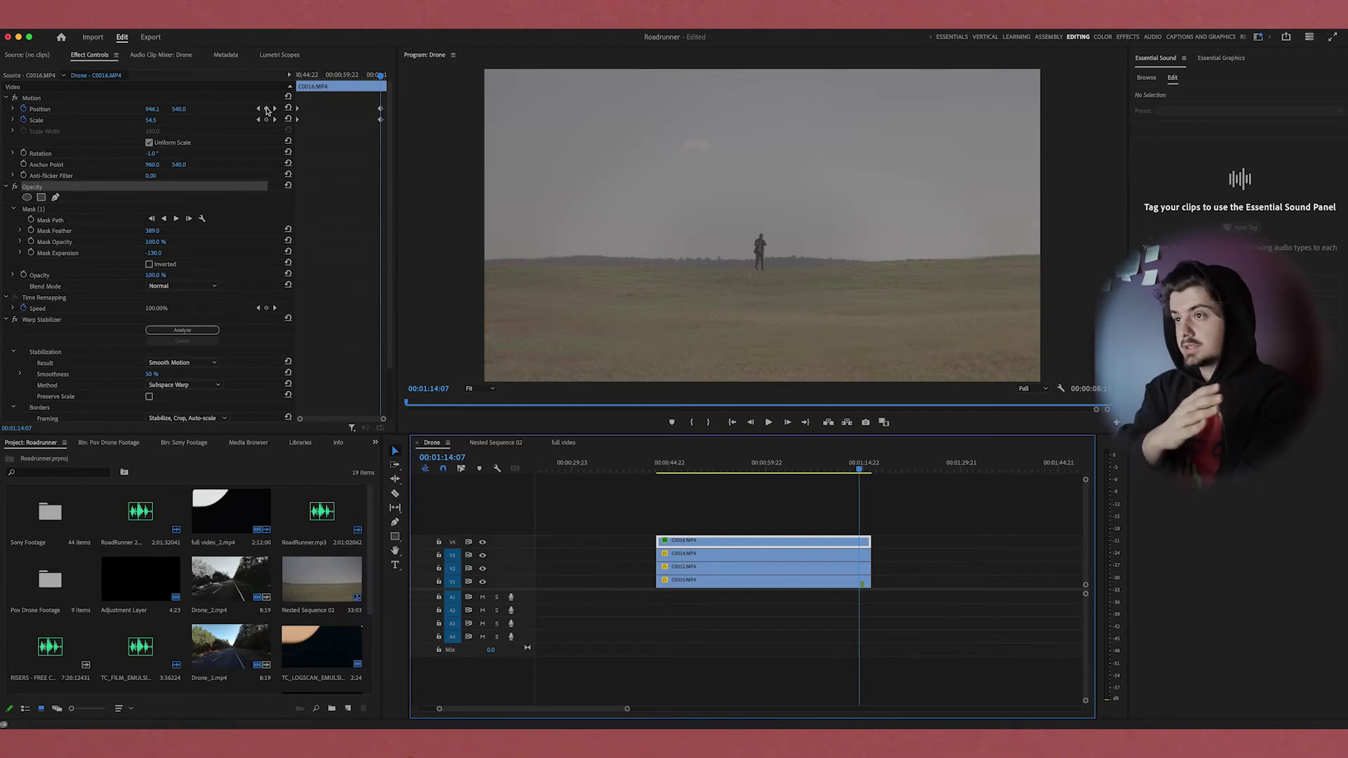
Step: Select the Position keyframe and scrub back to 00:01:10:04 in the zoom
click(381, 111)
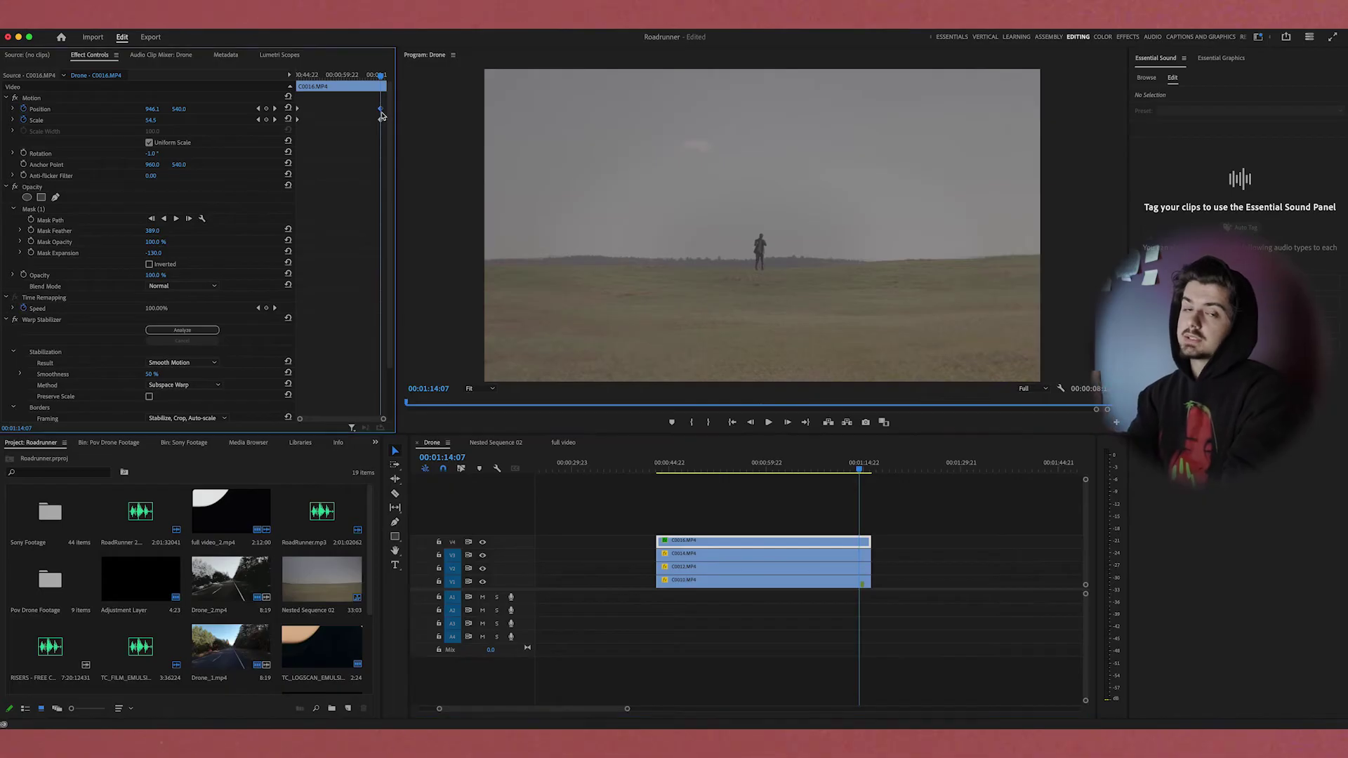
drag(381, 79, 368, 78)
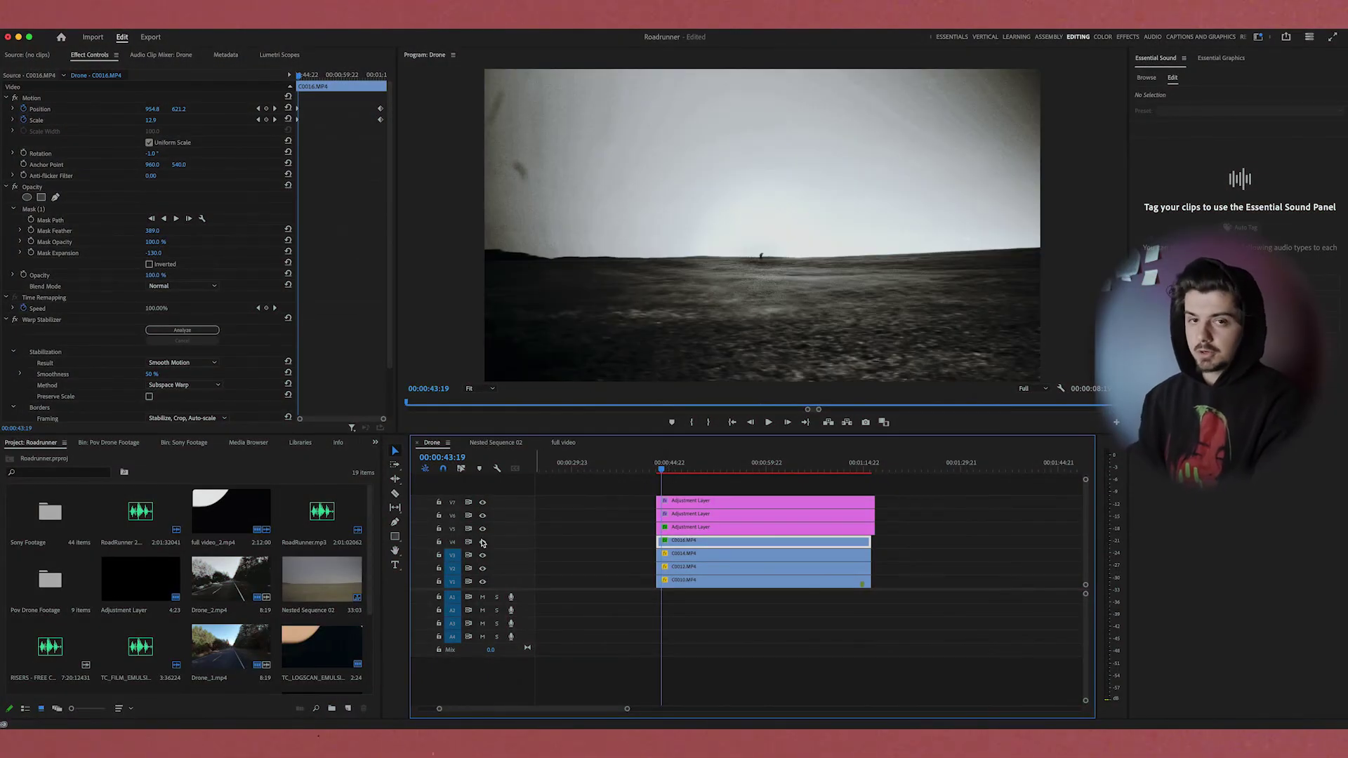
Step: Turn on the V5 and V6 adjustment layer tracks
click(483, 515)
click(483, 528)
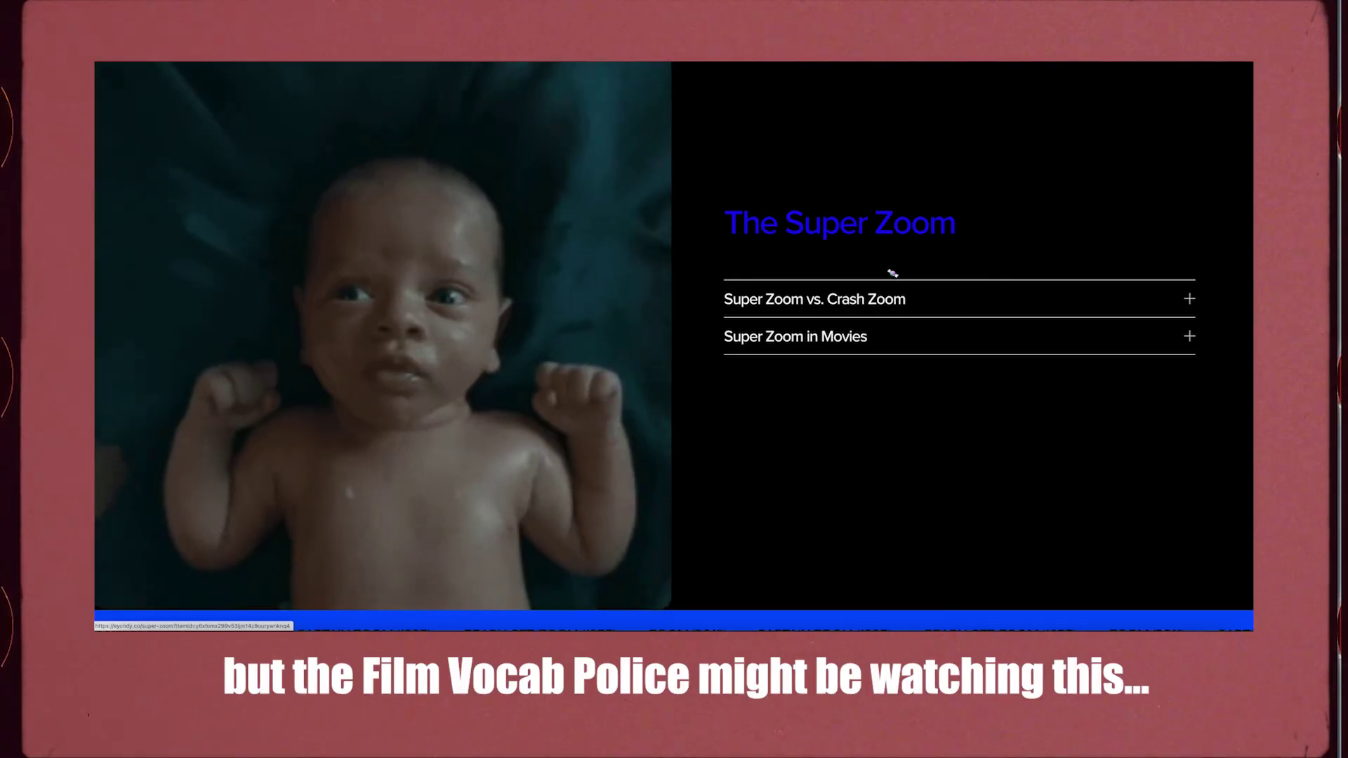
Step: Expand the Super Zoom vs. Crash Zoom section and scroll down to read it
click(896, 300)
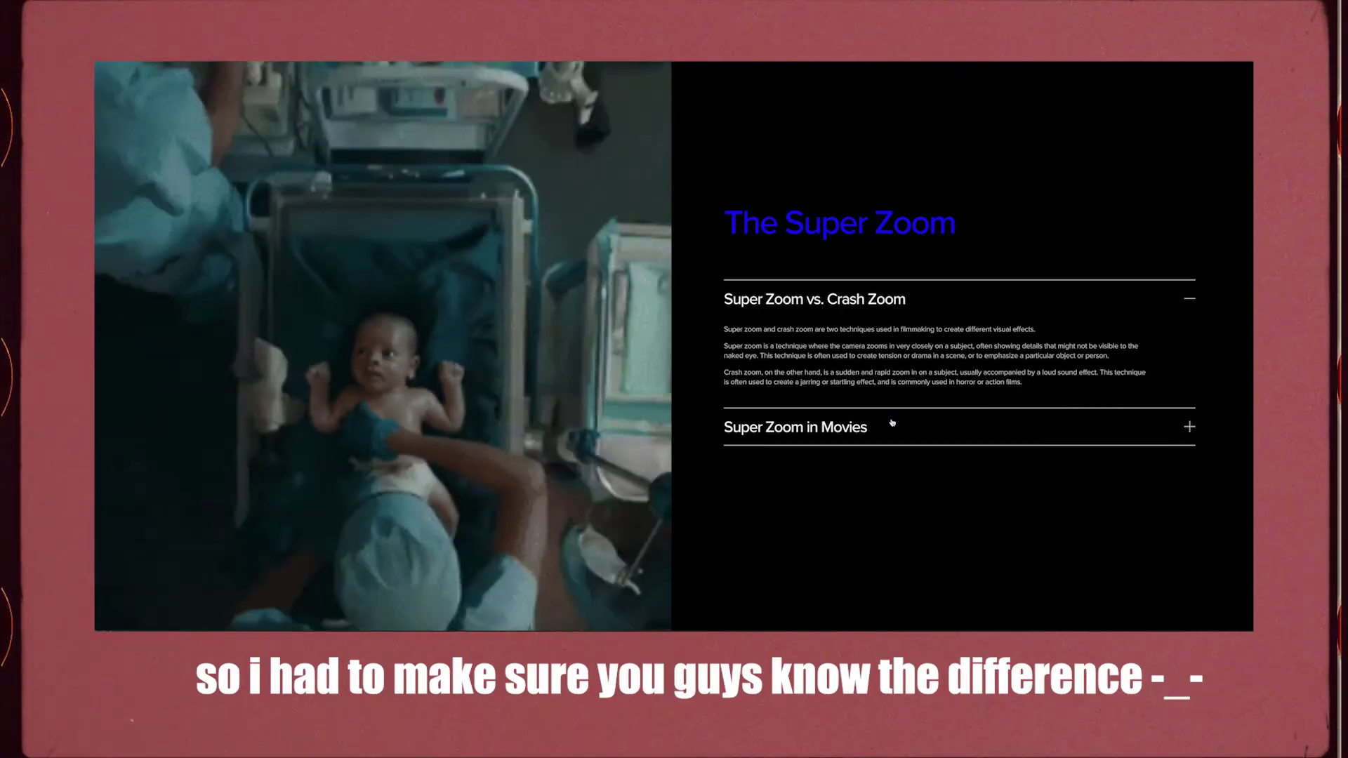
scroll(854, 450, down, 5)
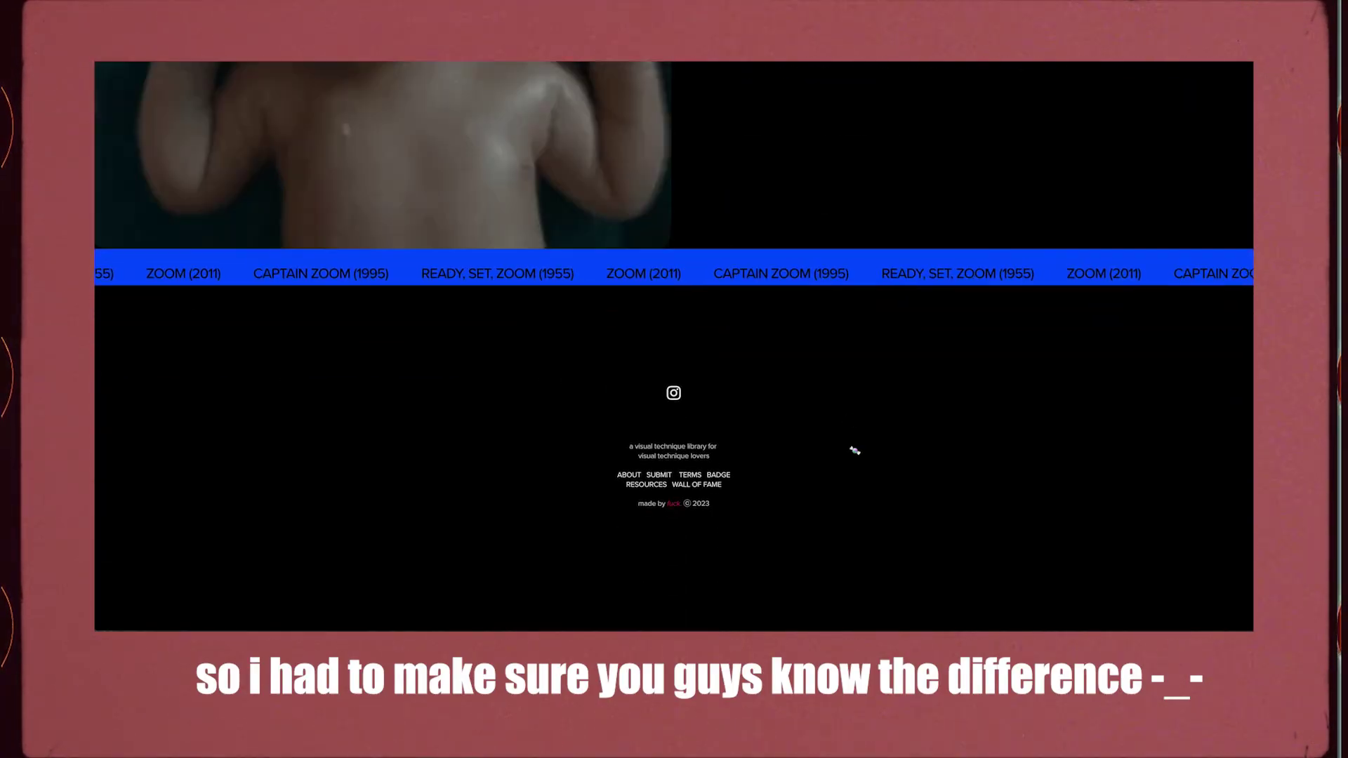